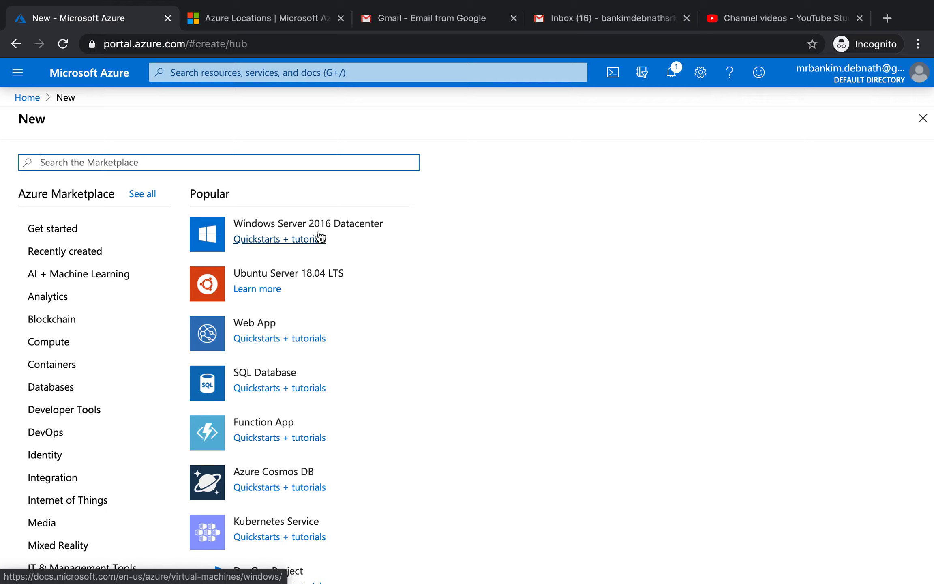
# - Start creating a virtual machine from the Windows Server 2016 Datacenter image, and open and cancel the new resource group form
pyautogui.click(356, 228)
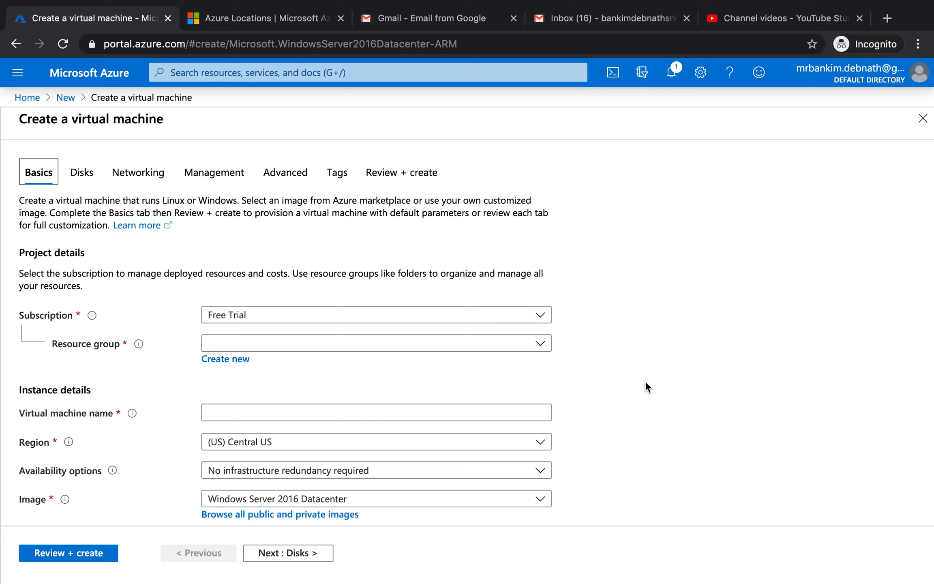
pyautogui.scroll(-3, 636, 393)
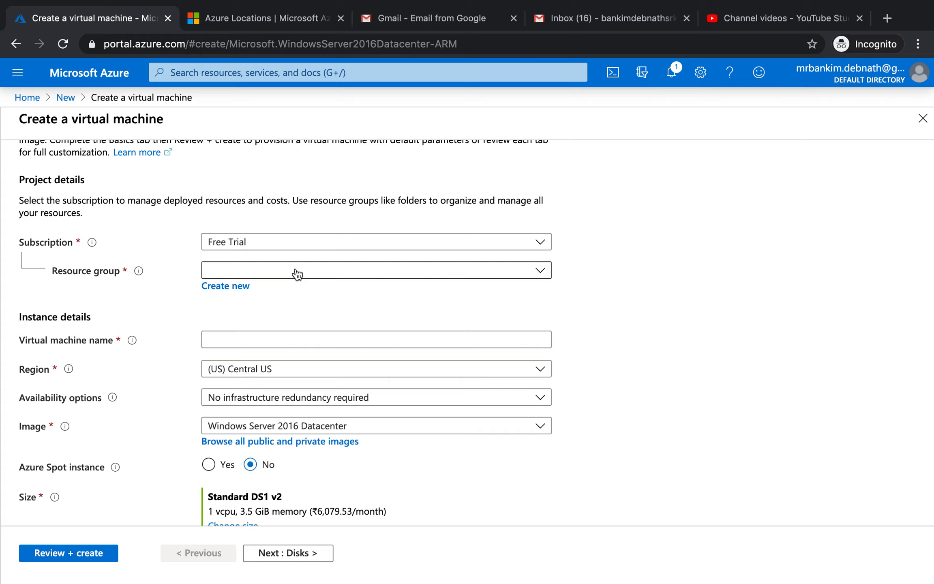
pyautogui.click(243, 288)
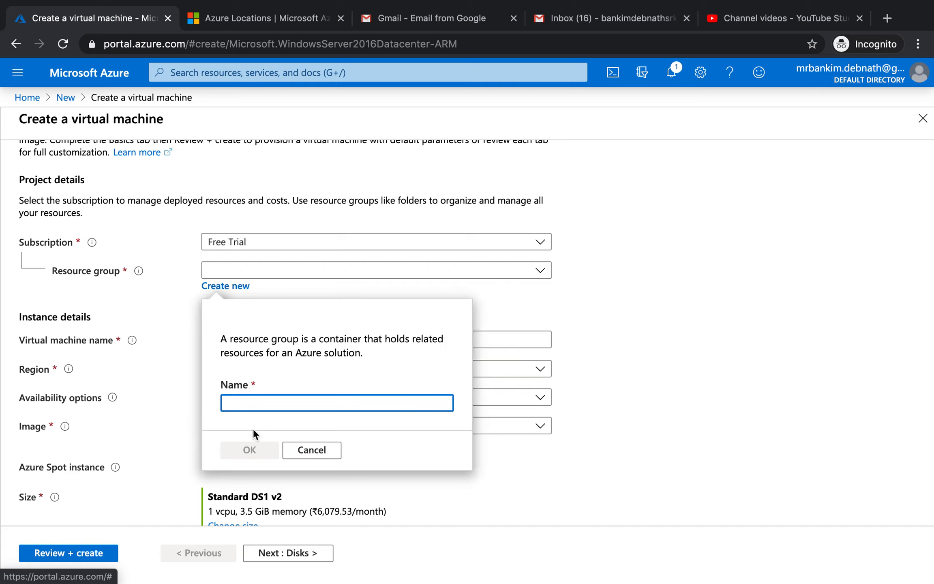
pyautogui.click(326, 451)
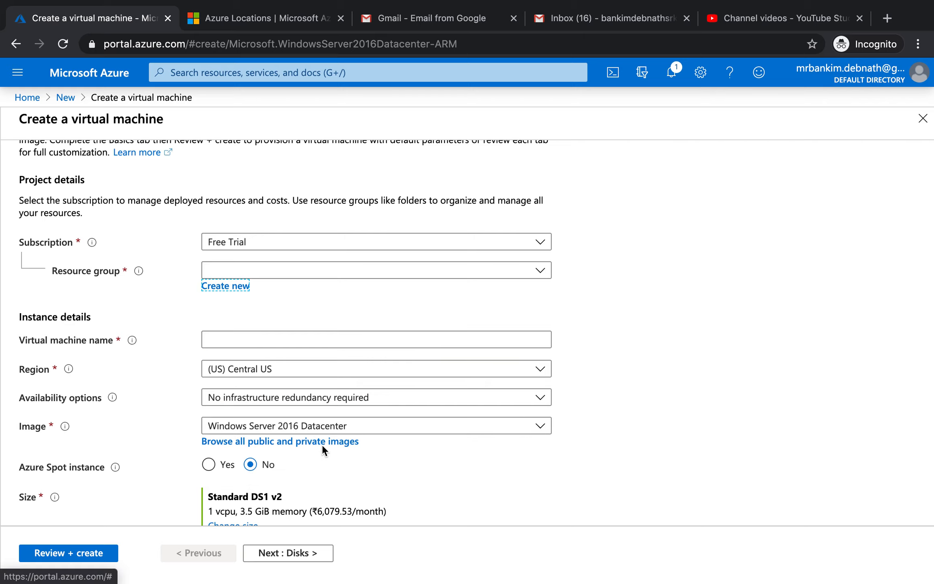
# - Assign the virtual machine to the existing AZ300 resource group and name it DEMOVMWIN
pyautogui.click(531, 271)
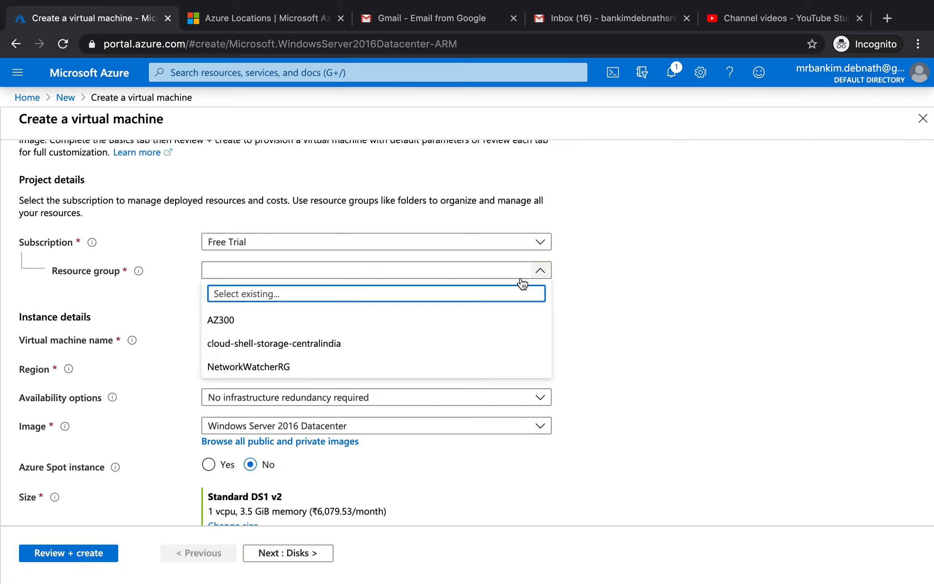
pyautogui.click(221, 323)
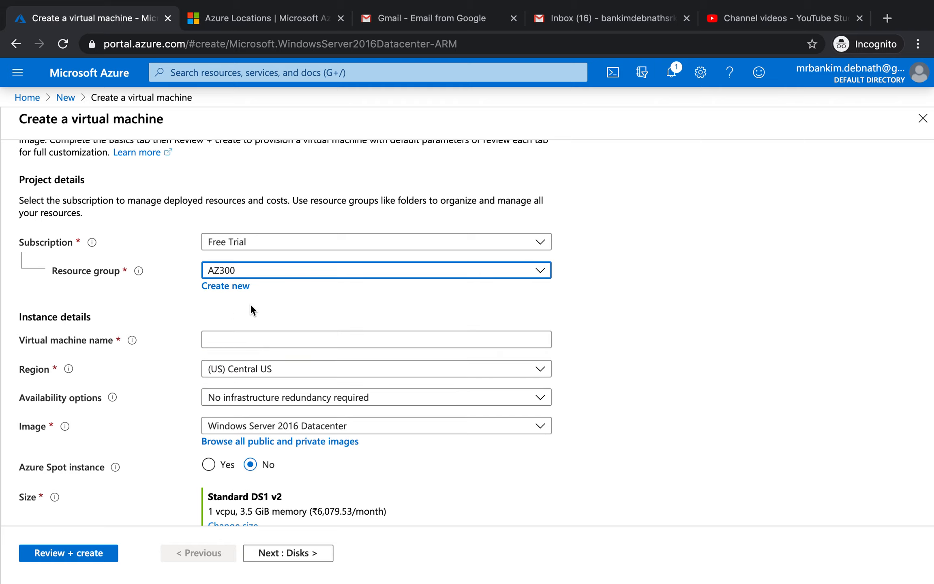
pyautogui.click(254, 337)
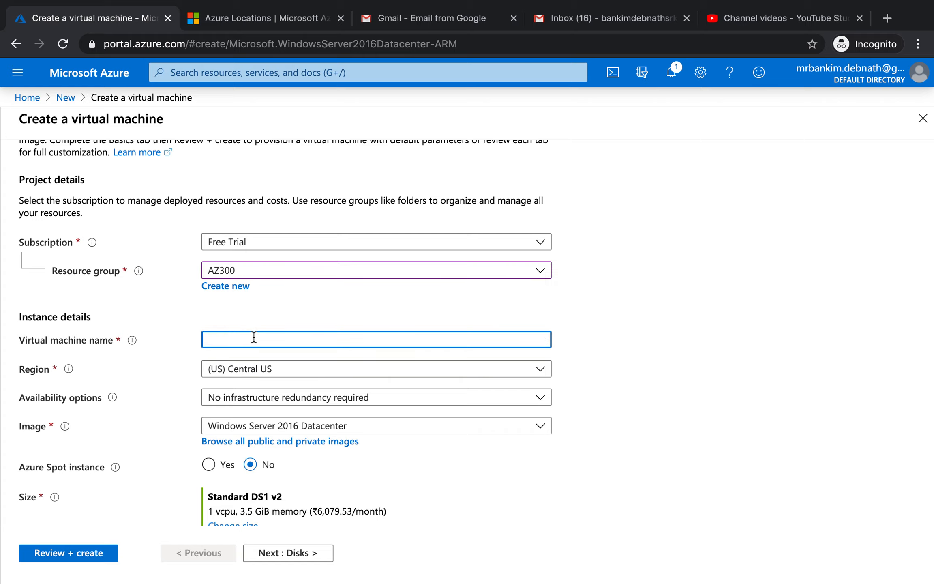
pyautogui.write('DEMOVMWIN')
# - Review the available regions and availability options for the virtual machine, keeping the current selections
pyautogui.scroll(-2, 622, 399)
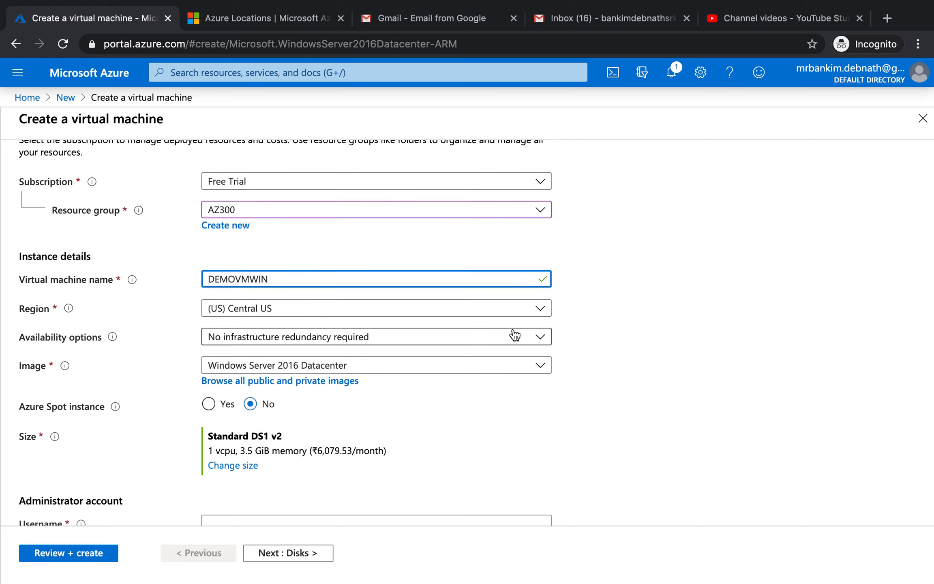
pyautogui.click(538, 310)
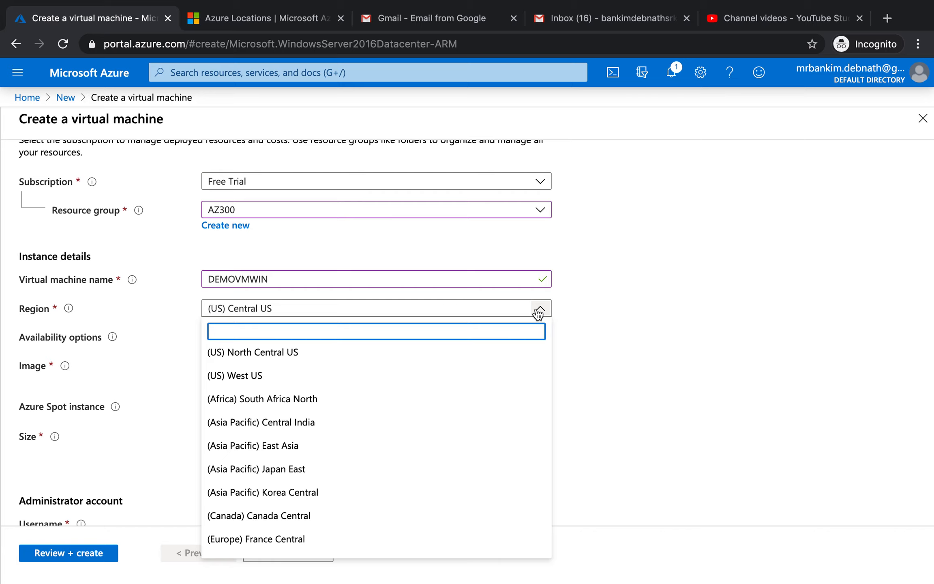
pyautogui.click(590, 304)
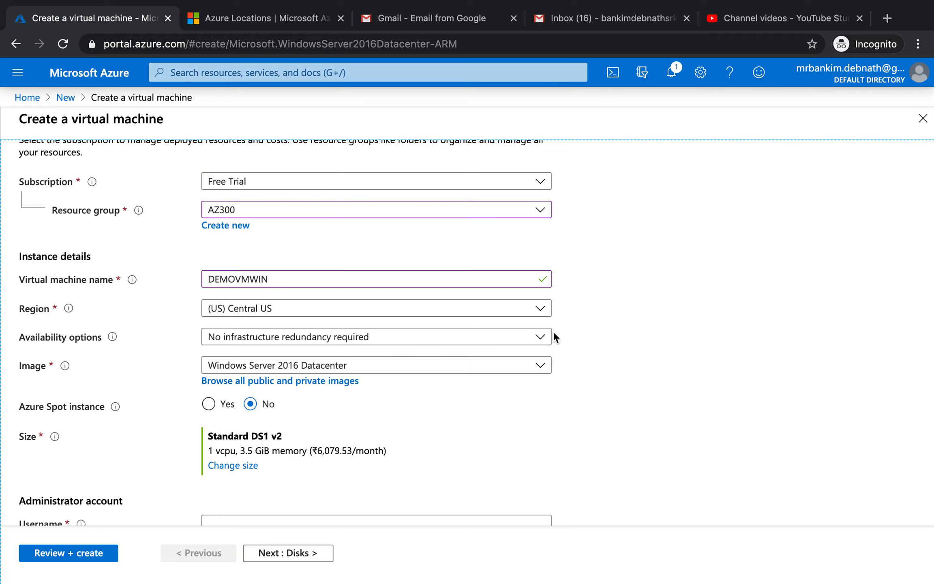
pyautogui.click(540, 339)
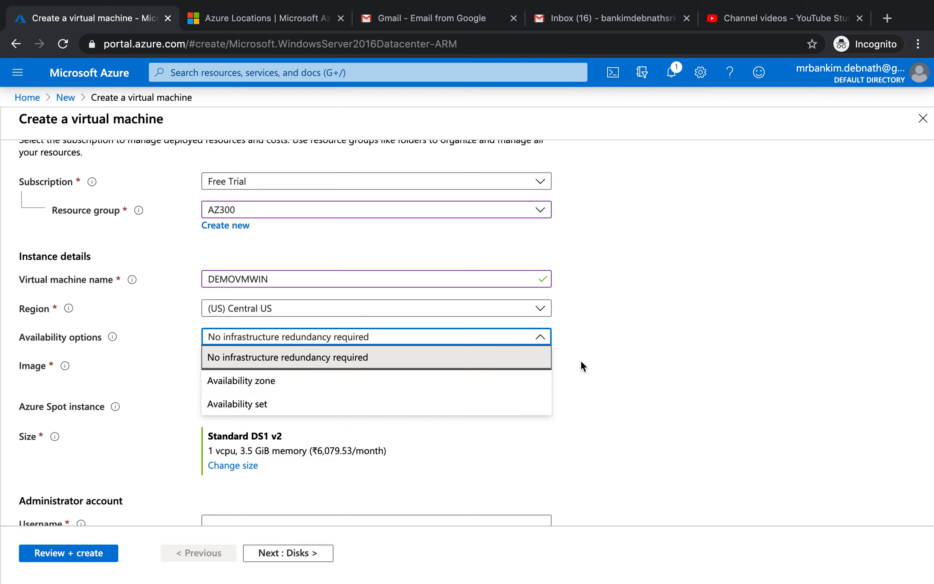
pyautogui.click(619, 354)
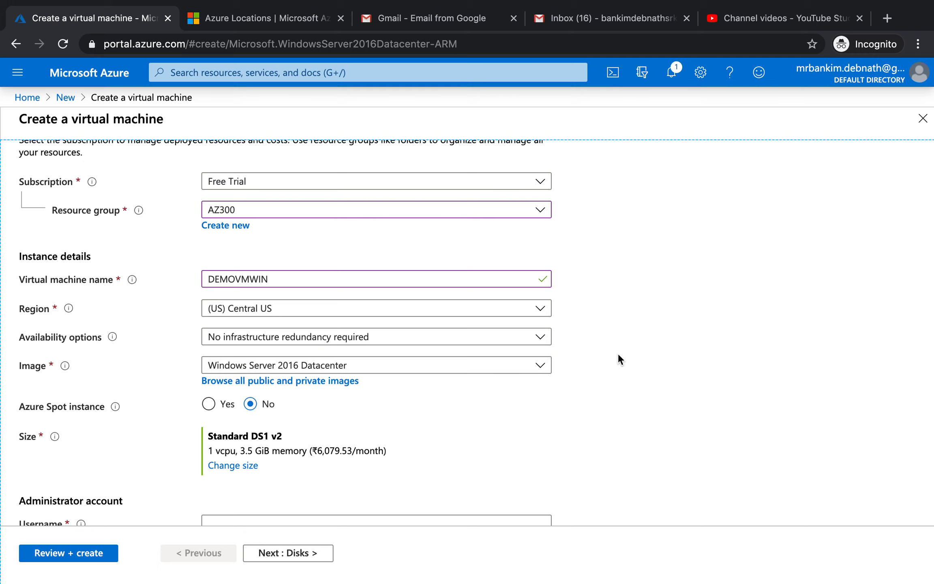
# - Open the list of VM sizes and select DS1_v2 for the virtual machine
pyautogui.scroll(-3, 618, 354)
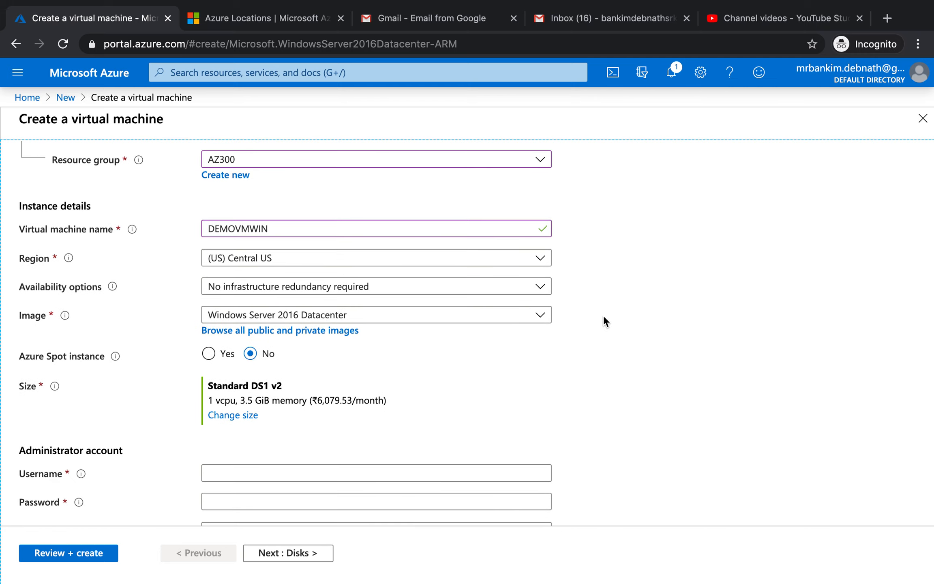
pyautogui.scroll(-1, 603, 316)
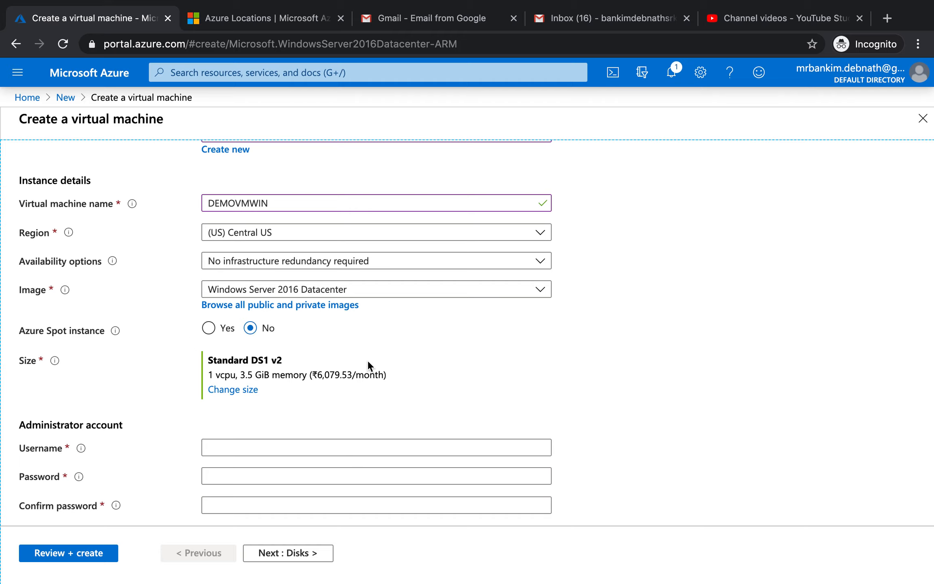
pyautogui.scroll(-2, 369, 365)
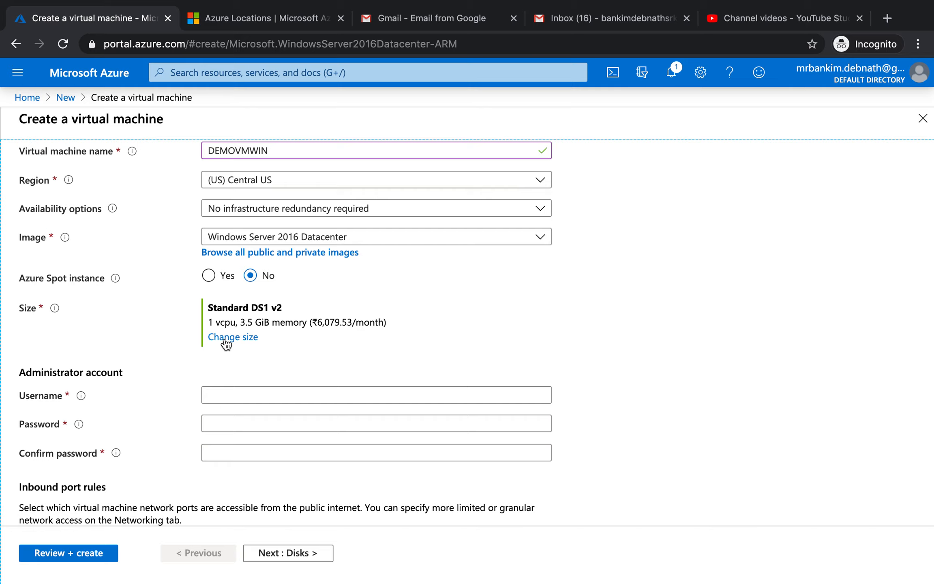
pyautogui.scroll(1, 226, 344)
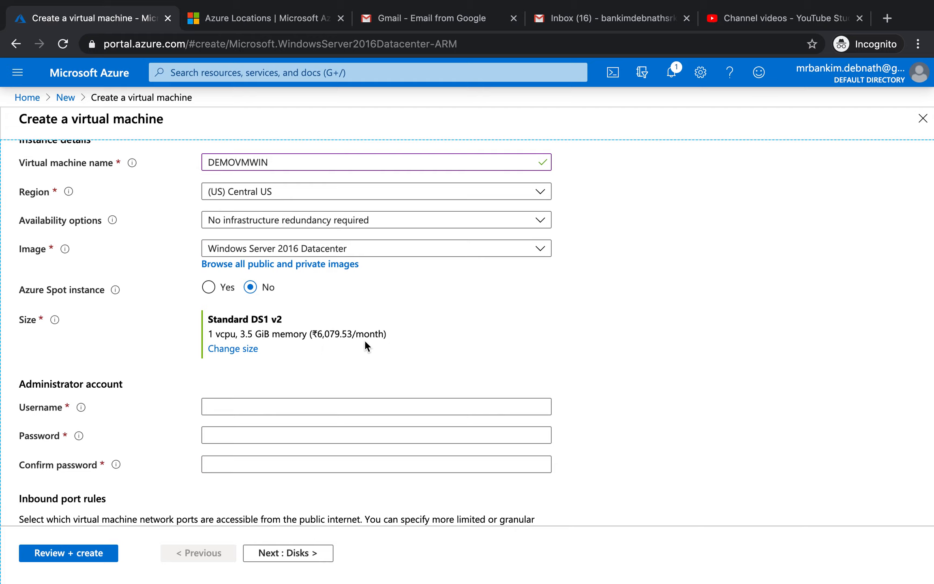
pyautogui.click(254, 351)
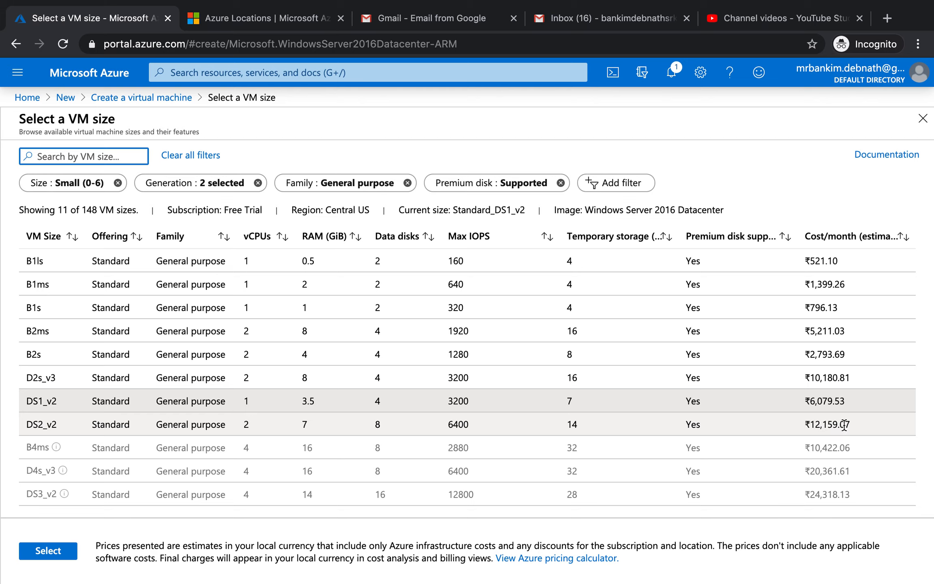
pyautogui.click(103, 406)
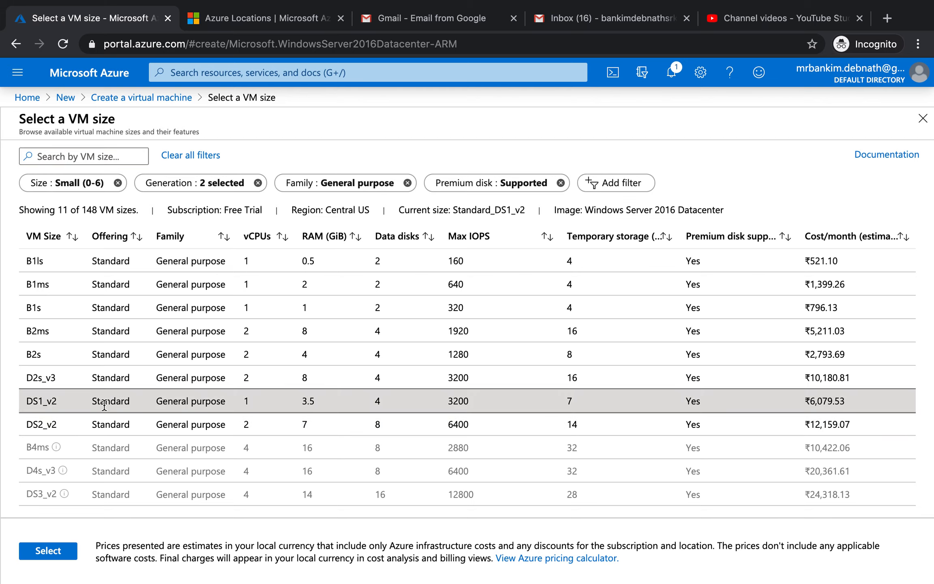
pyautogui.click(47, 551)
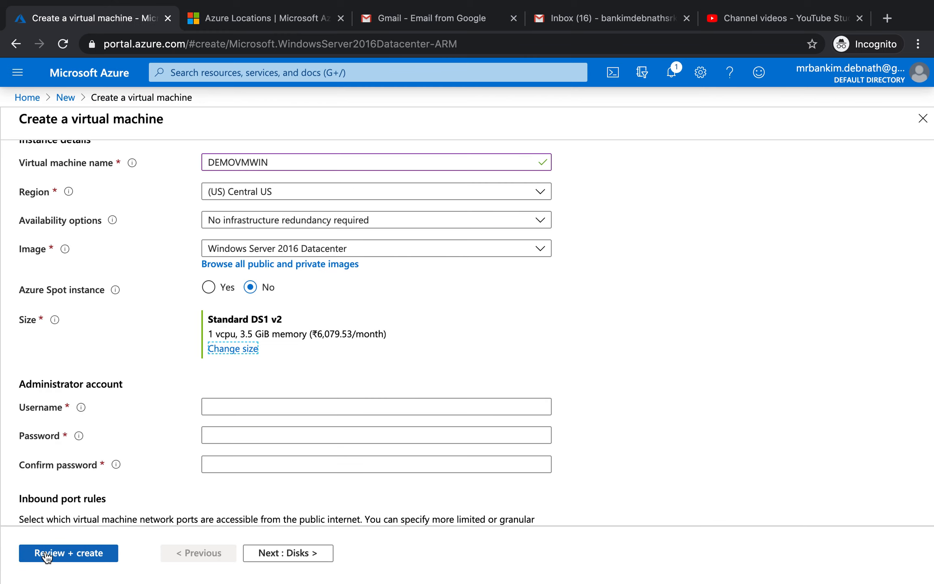
# - Set the administrator username to webnmob, then enter and confirm the administrator password
pyautogui.click(242, 404)
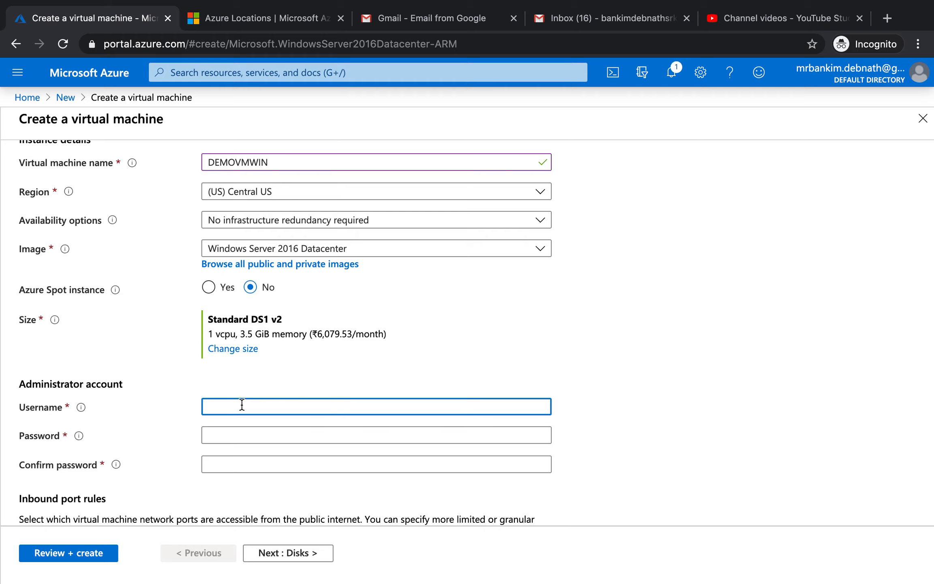
pyautogui.write('webnmob')
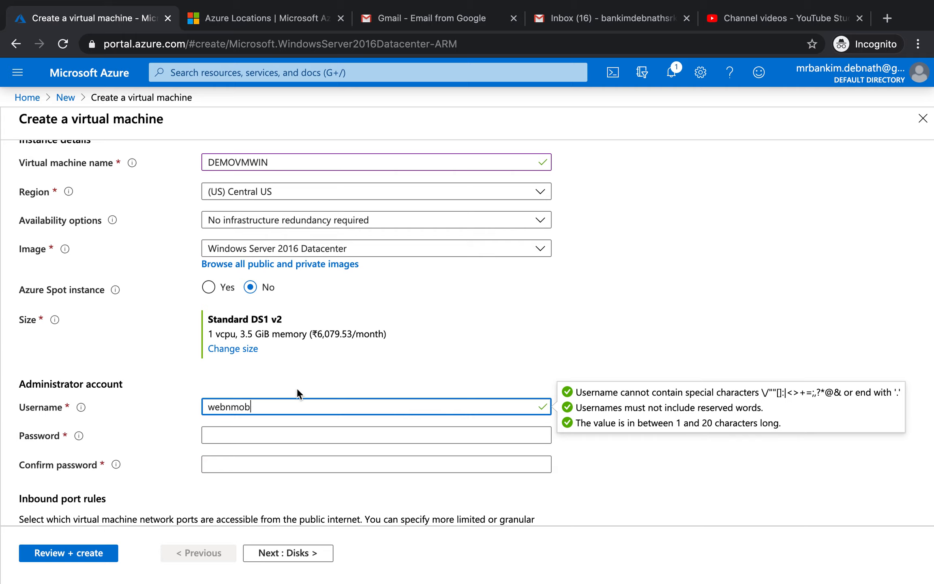
pyautogui.click(240, 435)
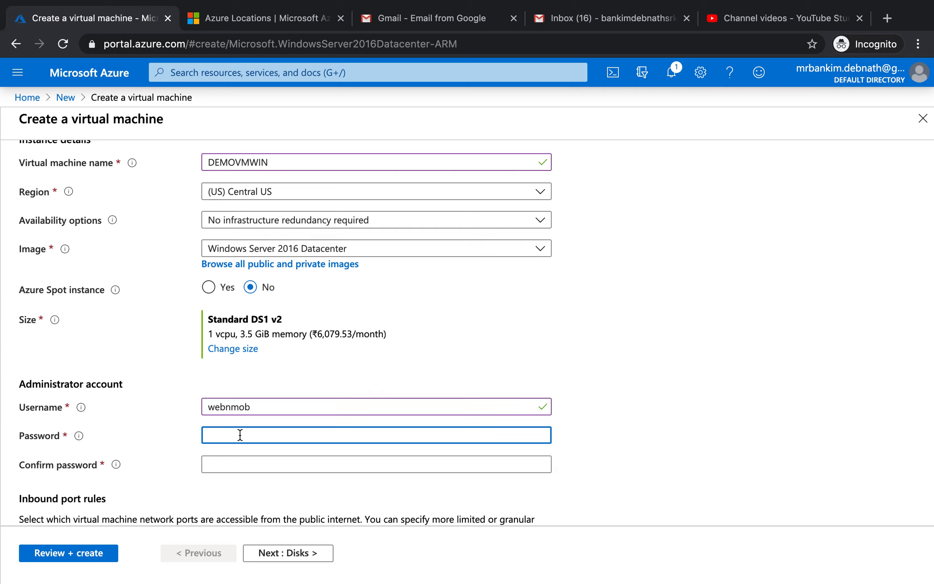
pyautogui.write('••••••••••••••••')
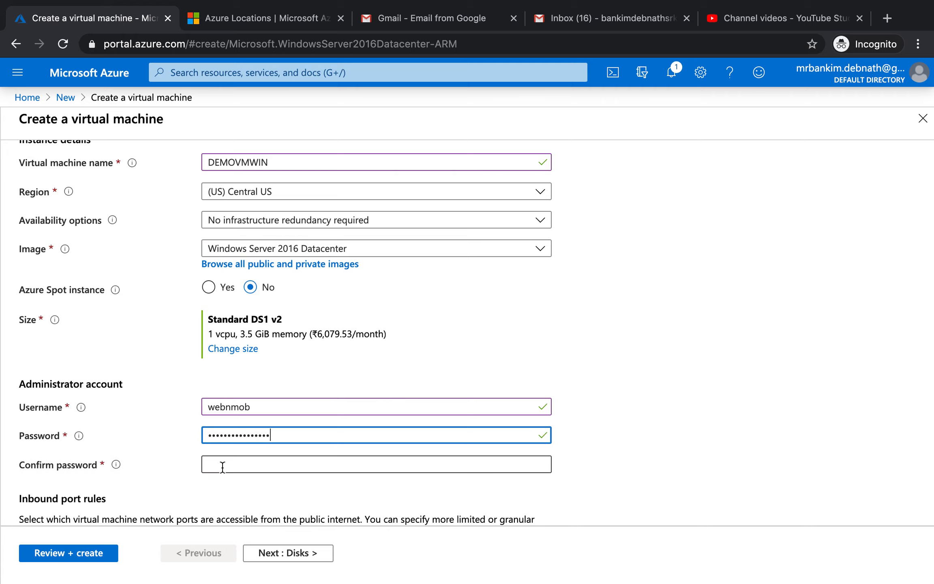
pyautogui.click(222, 467)
pyautogui.write('••••••')
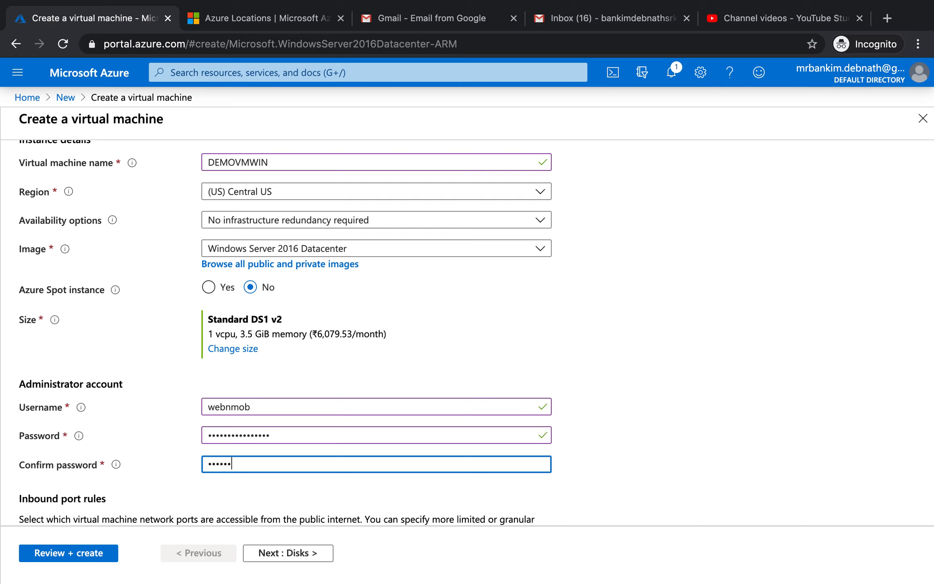
pyautogui.write('•••••••••')
# - Review the inbound port rules and the Windows Server license option, and proceed to the disk settings
pyautogui.scroll(-5, 609, 454)
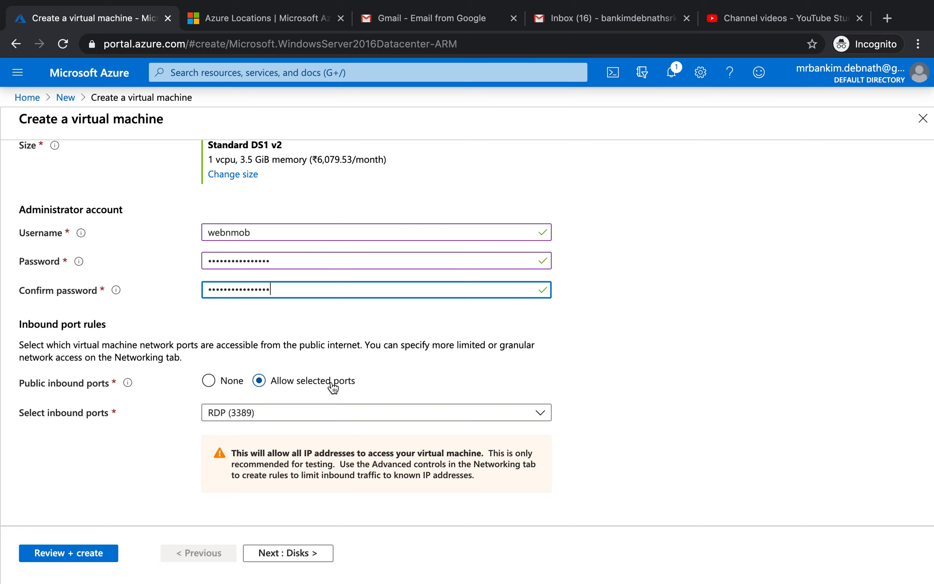
pyautogui.scroll(-1, 93, 454)
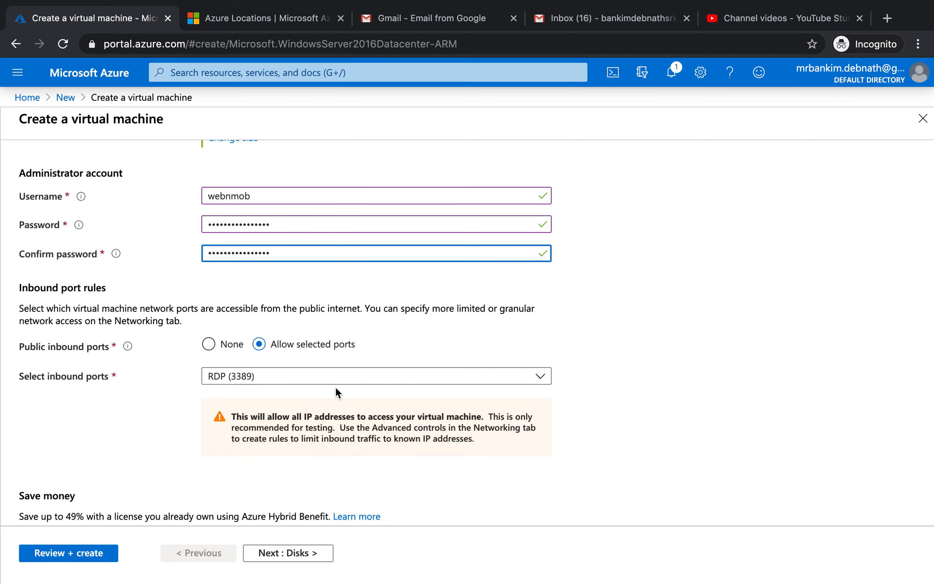
pyautogui.scroll(-2, 692, 433)
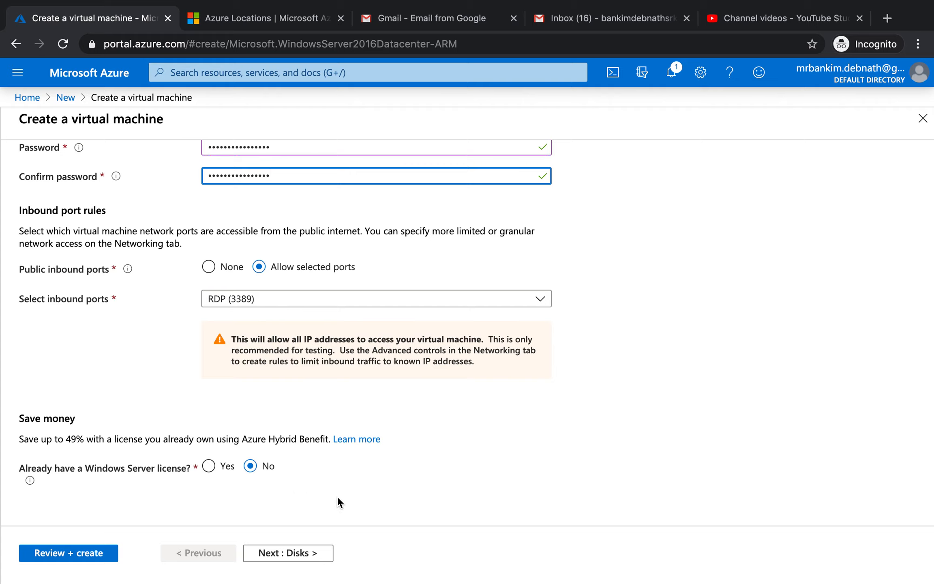
pyautogui.click(297, 559)
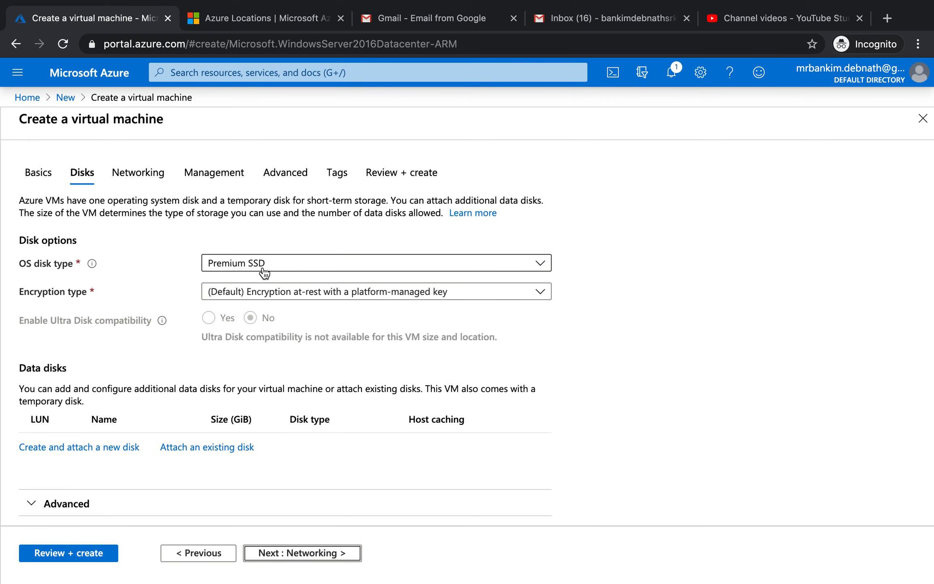
# - Review the available OS disk types and encryption types, keeping the current selections
pyautogui.click(541, 267)
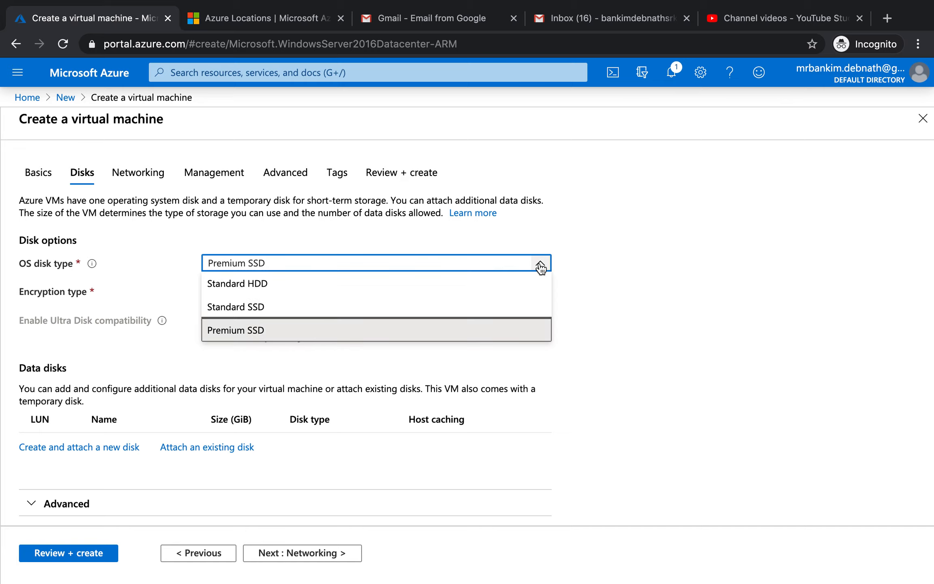
pyautogui.click(625, 278)
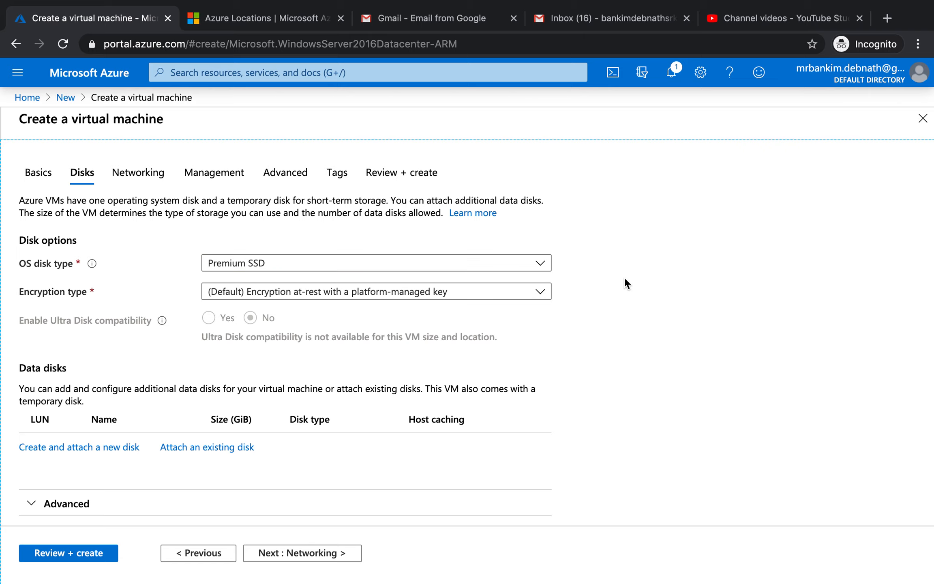
pyautogui.click(540, 292)
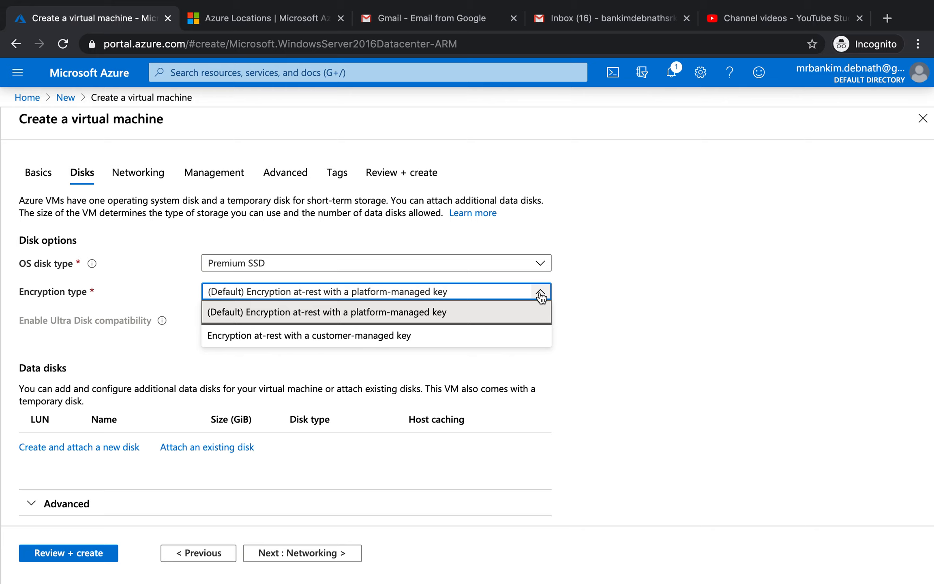
pyautogui.click(606, 290)
# - Expand the advanced disk options to review the managed disk setting, and proceed to the networking settings
pyautogui.scroll(-1, 611, 362)
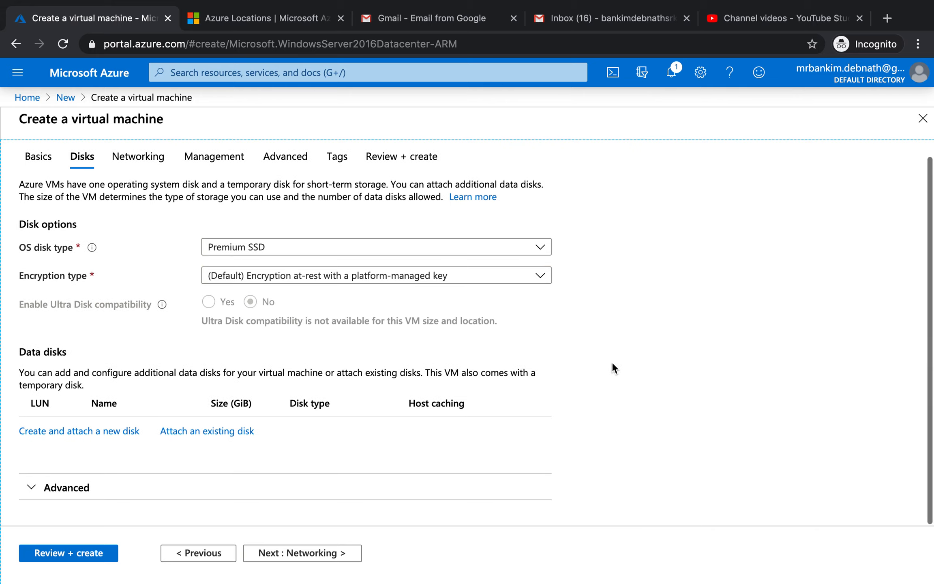
pyautogui.click(52, 490)
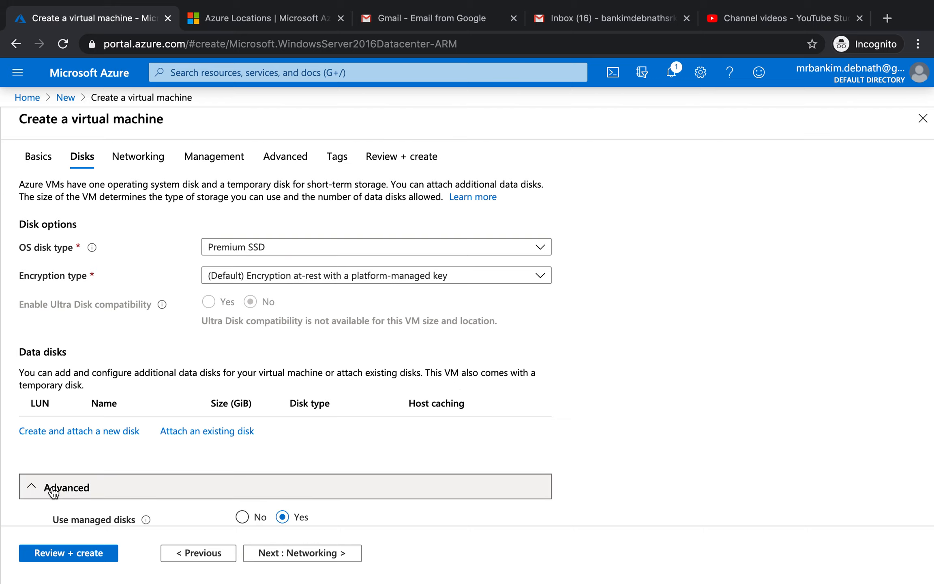
pyautogui.scroll(-4, 51, 487)
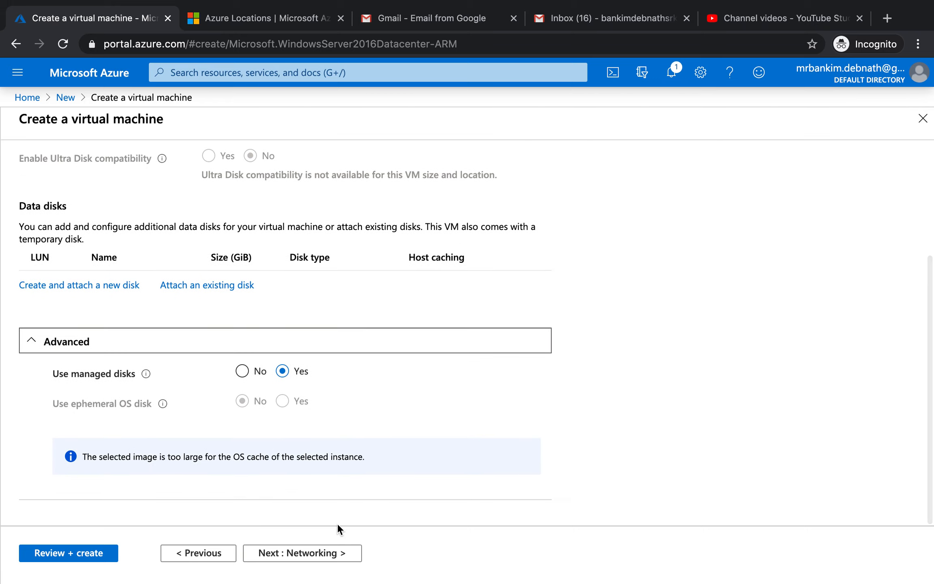
pyautogui.click(335, 556)
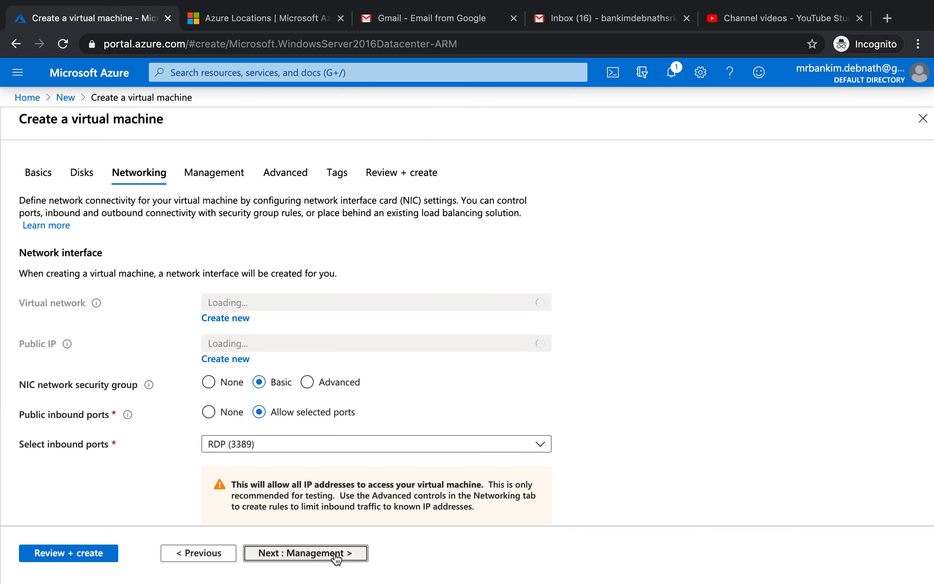
# - Review the available virtual networks and other networking options, keeping AZ300-vnet selected, and proceed to the management settings
pyautogui.scroll(-2, 640, 357)
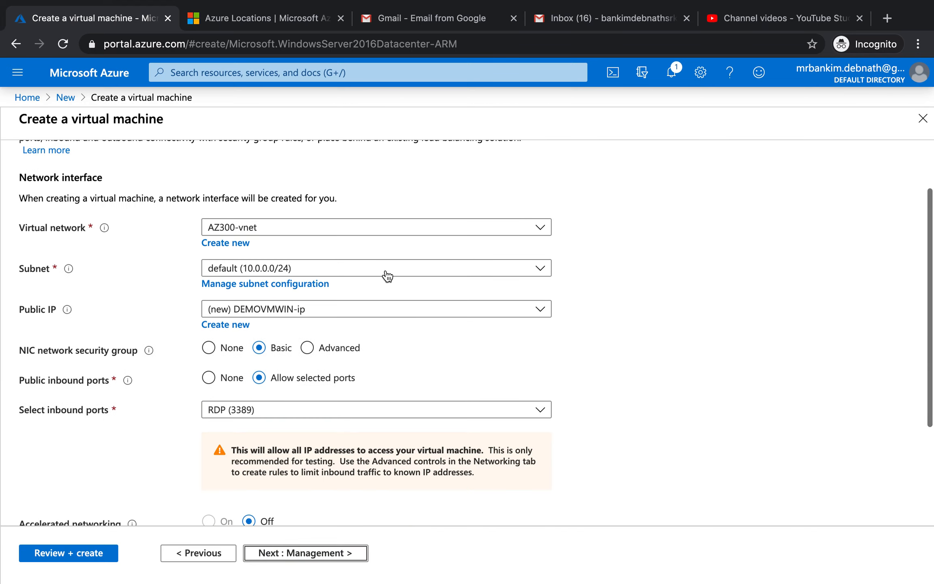
pyautogui.scroll(2, 163, 252)
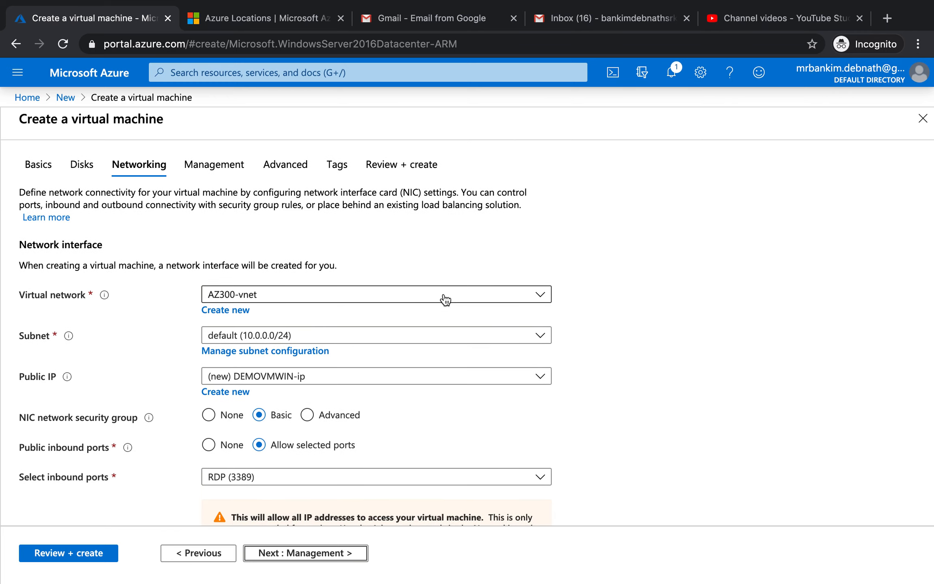
pyautogui.click(540, 296)
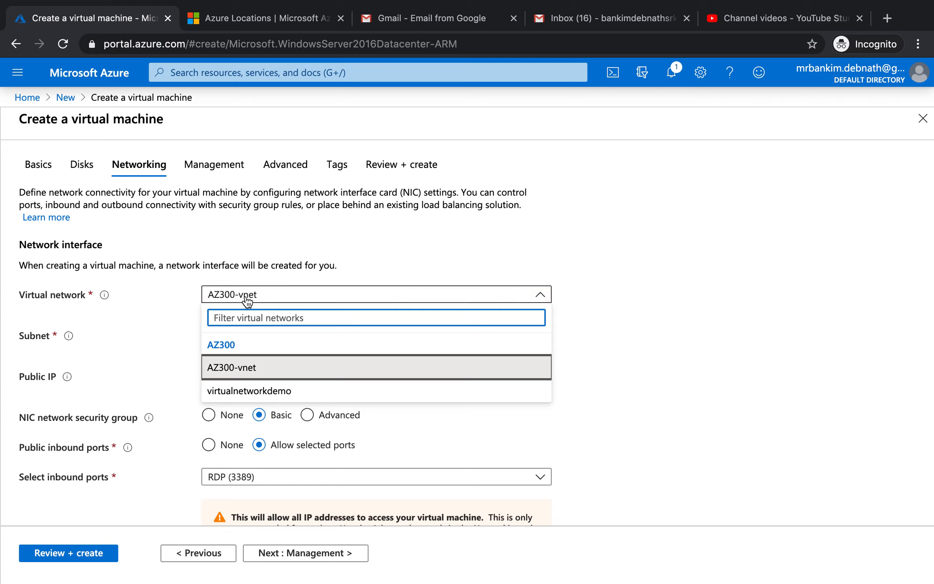
pyautogui.click(599, 254)
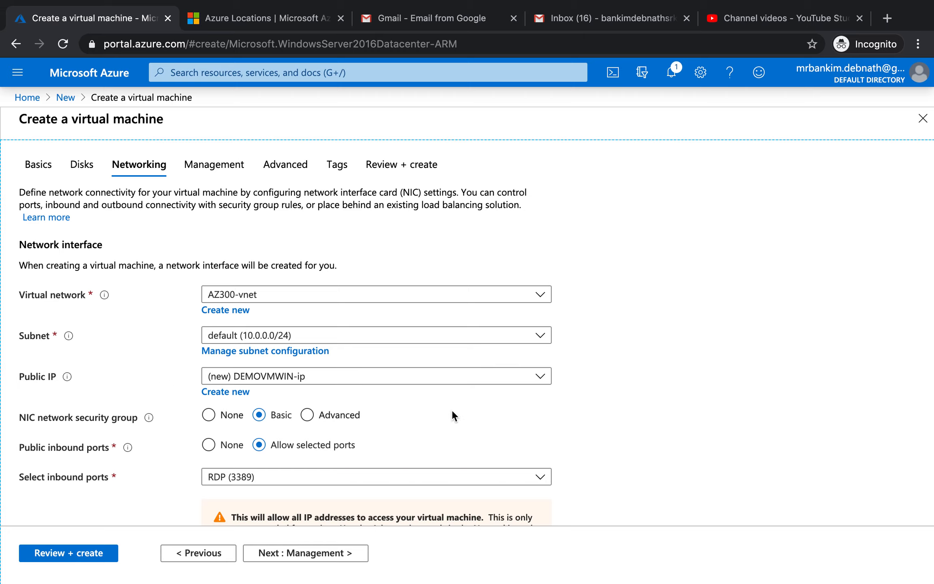
pyautogui.scroll(-5, 638, 390)
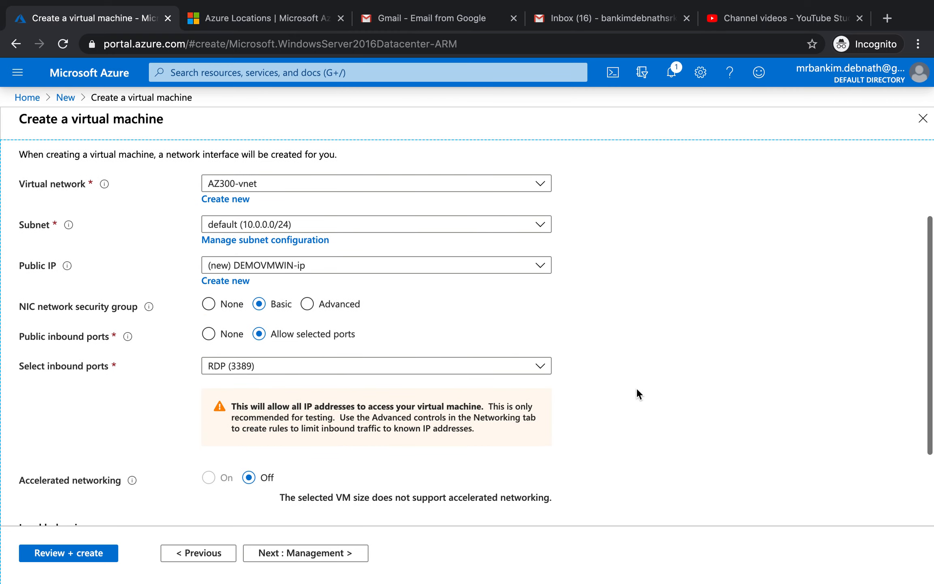
pyautogui.scroll(-1, 637, 390)
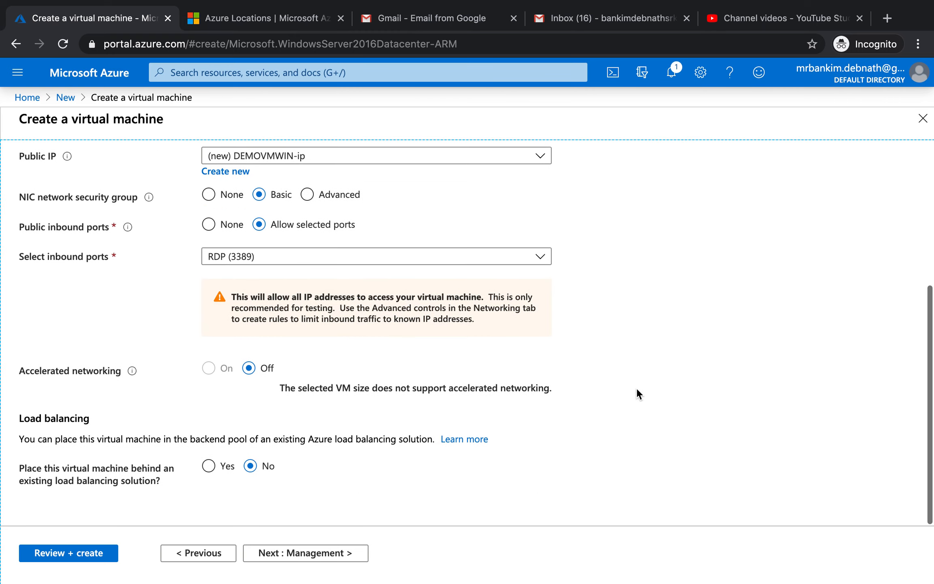
pyautogui.click(331, 559)
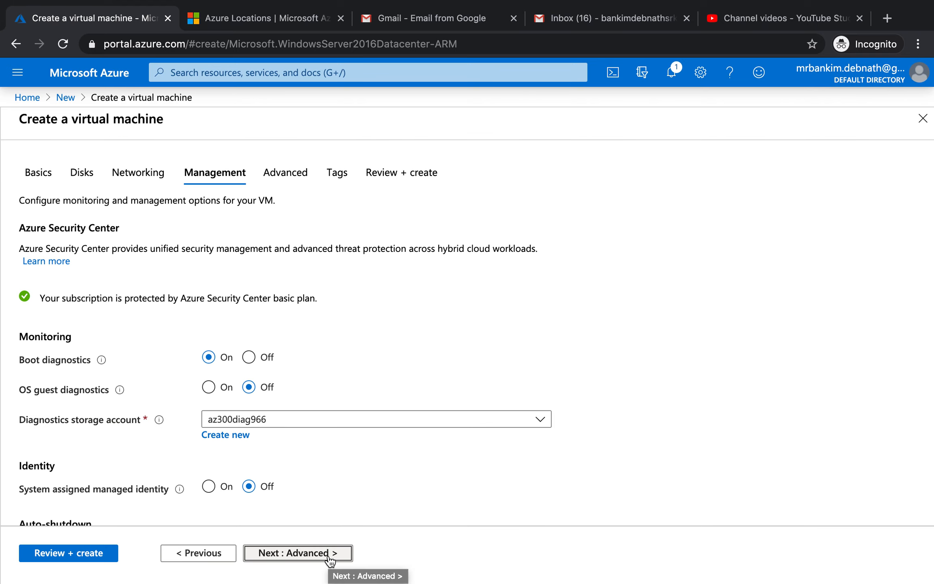
# - Review the monitoring, identity, auto-shutdown and backup options without changing them, and proceed to the advanced settings
pyautogui.scroll(-3, 639, 439)
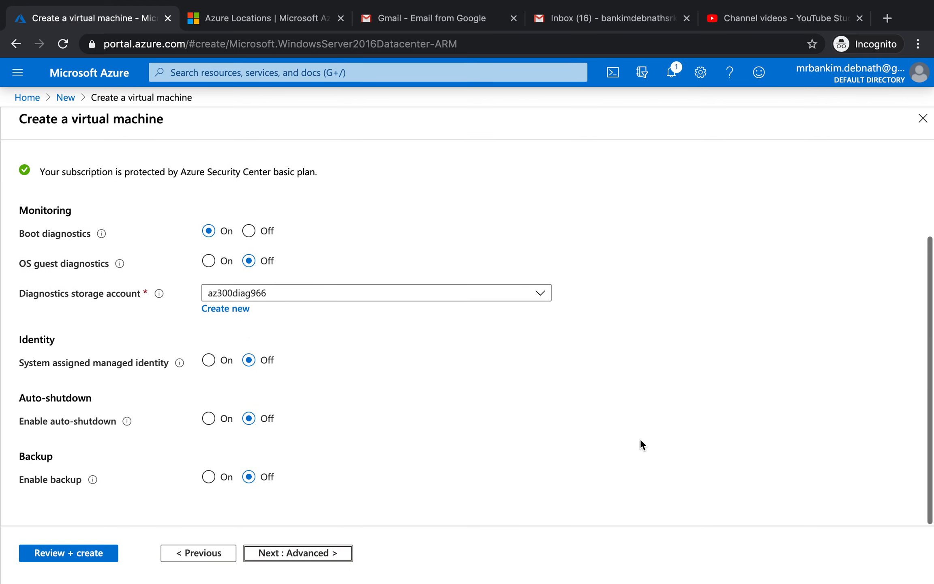
pyautogui.scroll(3, 641, 443)
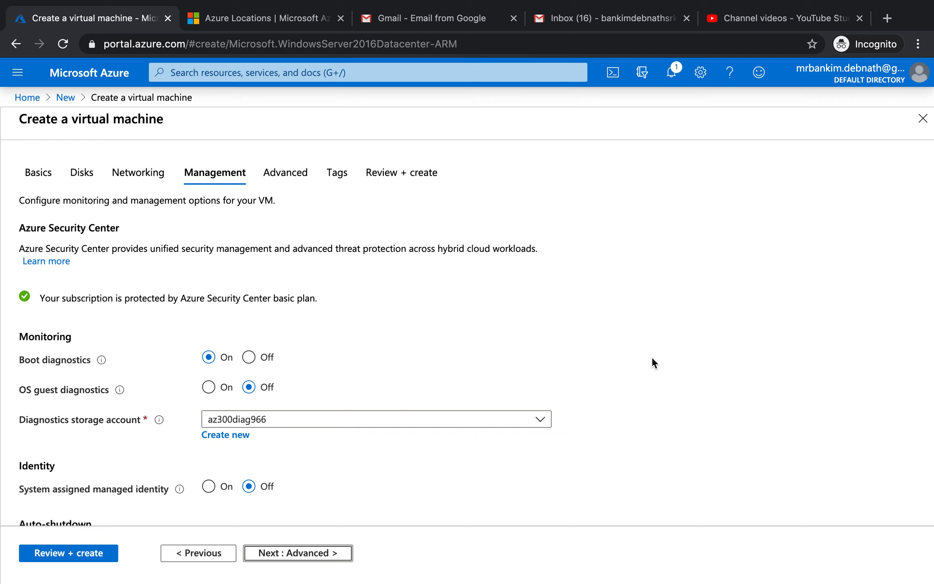
pyautogui.scroll(-3, 694, 403)
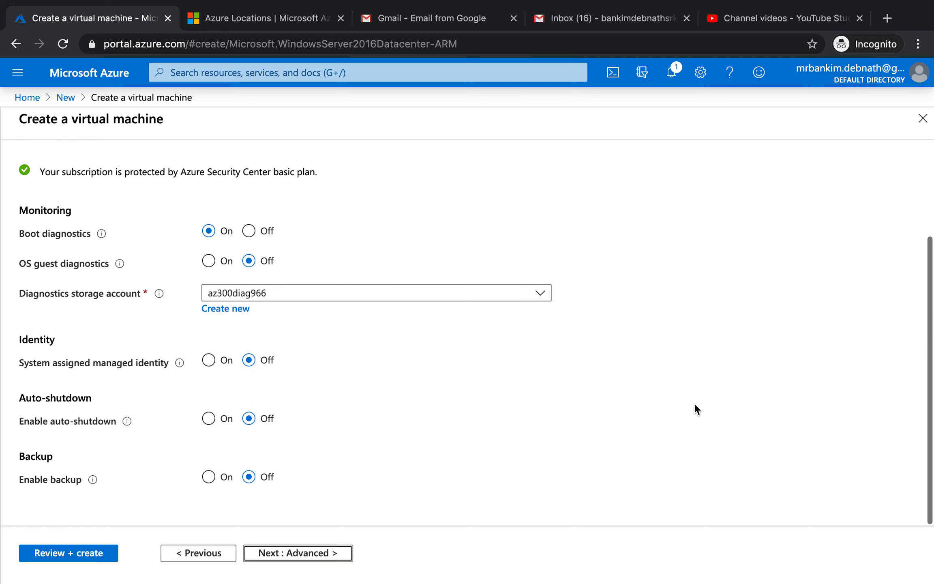
pyautogui.click(323, 554)
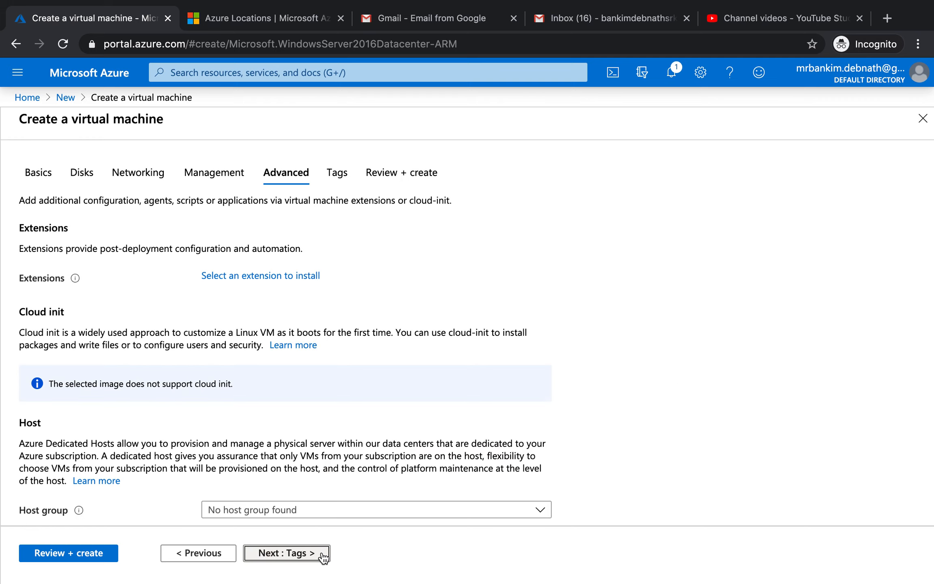
# - Review the host group, proximity placement group and VM generation options, keeping Gen 1, and proceed to the tags
pyautogui.scroll(-6, 699, 454)
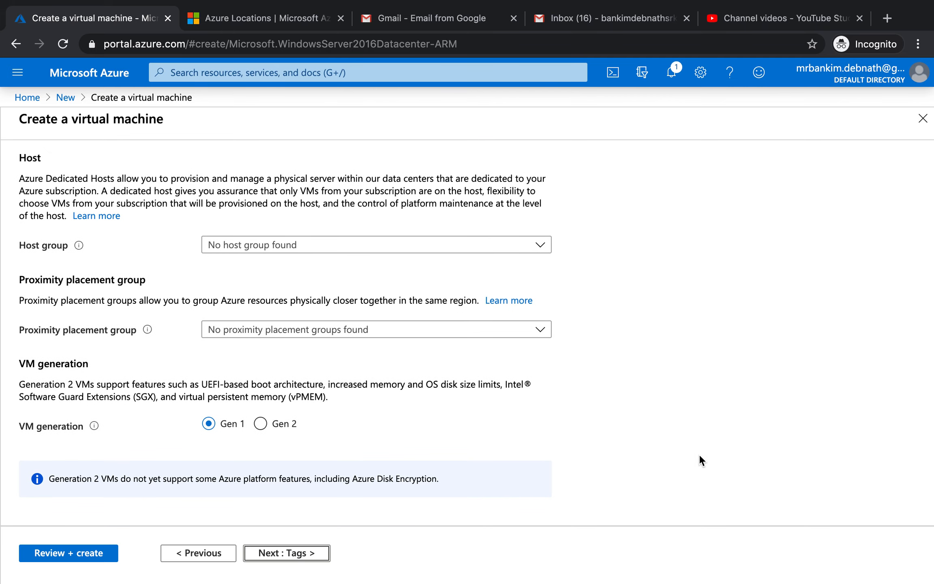
pyautogui.scroll(-1, 699, 454)
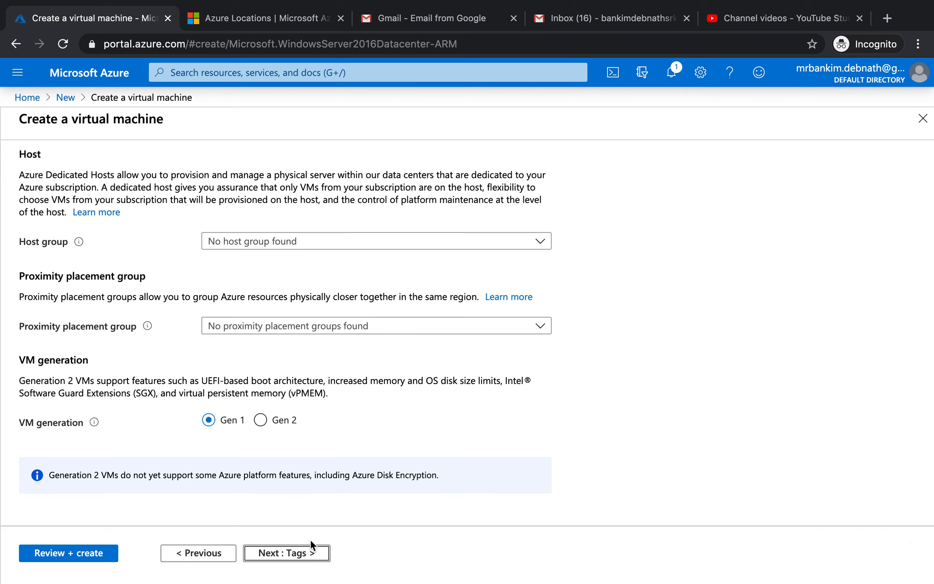
pyautogui.click(309, 555)
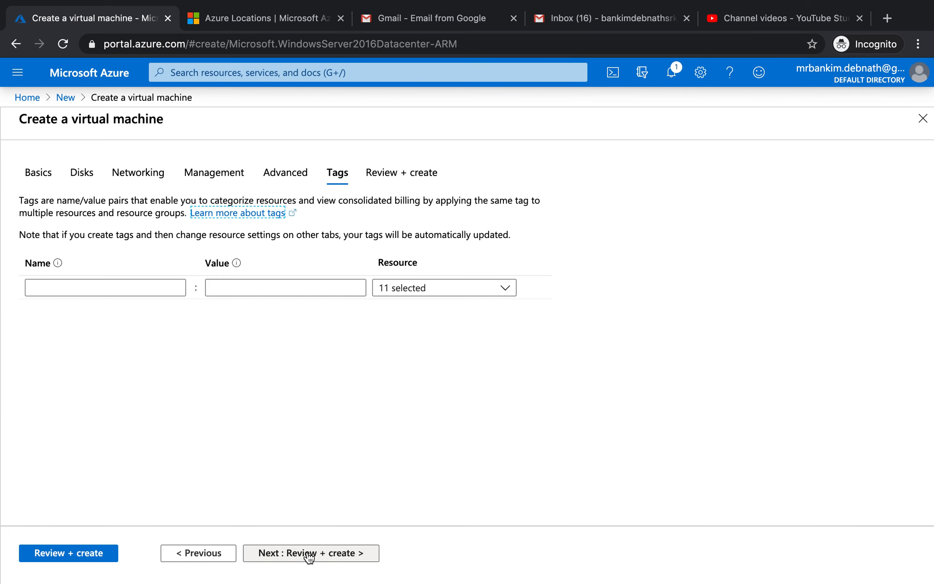
# - Leave the tags empty, review the configuration summary and create the virtual machine
pyautogui.click(351, 556)
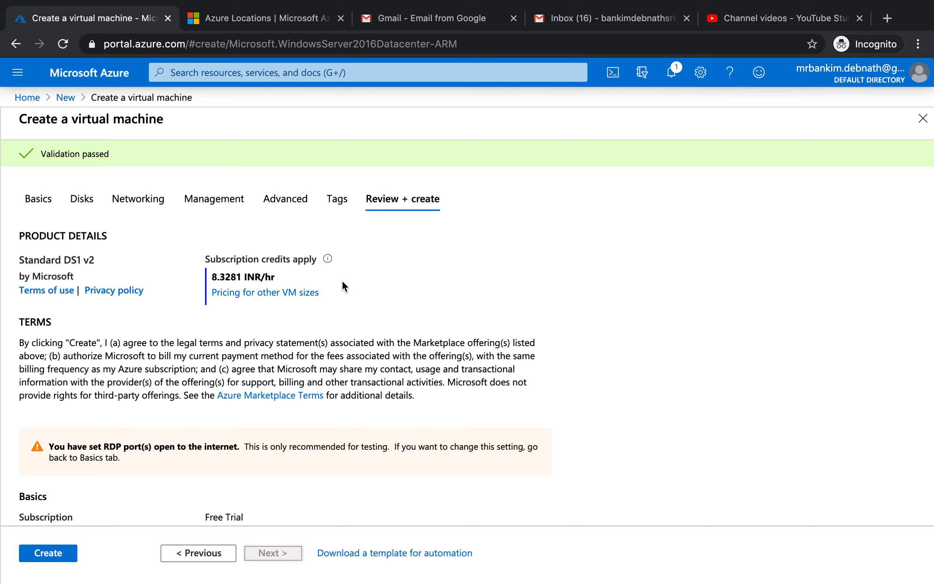
pyautogui.scroll(-10, 370, 406)
pyautogui.scroll(-5, 370, 413)
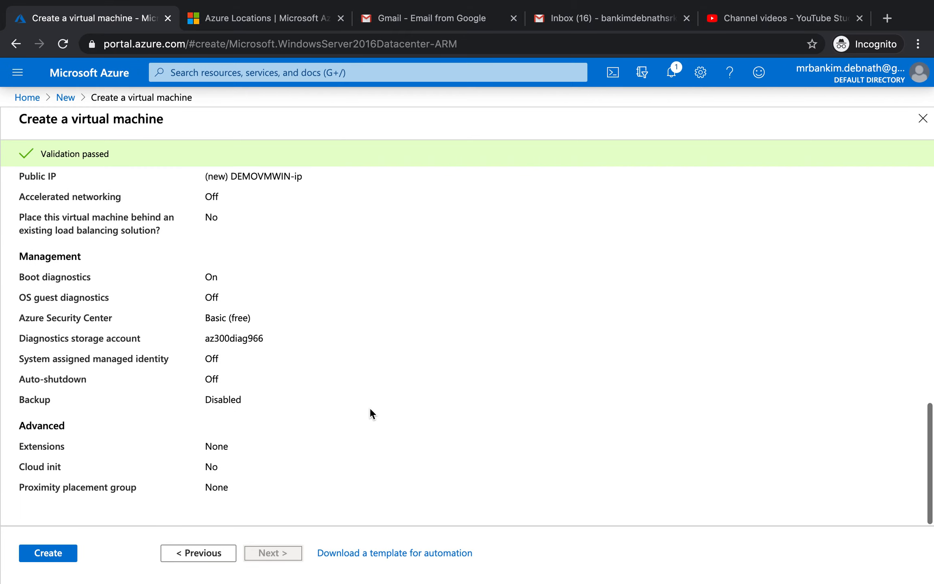
pyautogui.click(52, 555)
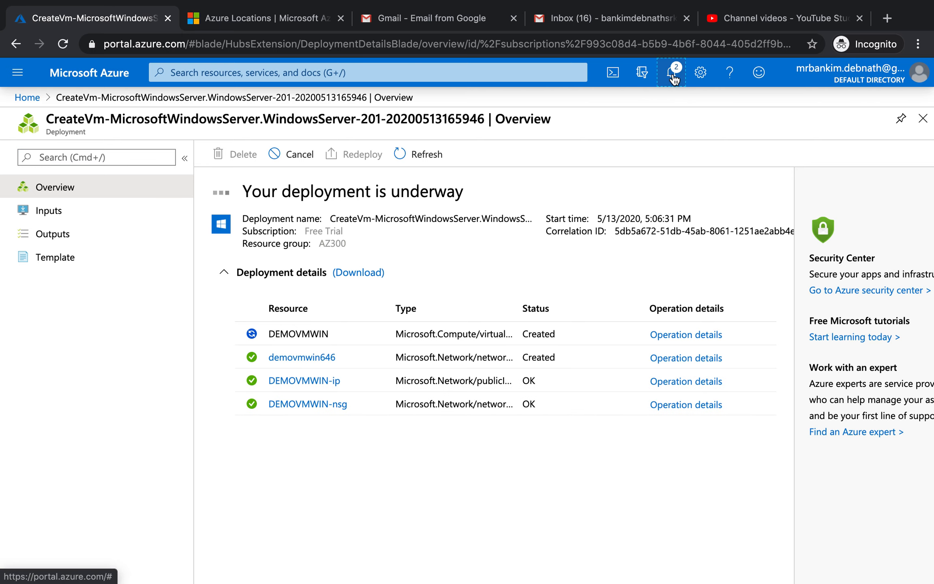
# - Check the deployment status in the notifications, close them and open the deployed virtual machine resource
pyautogui.click(671, 73)
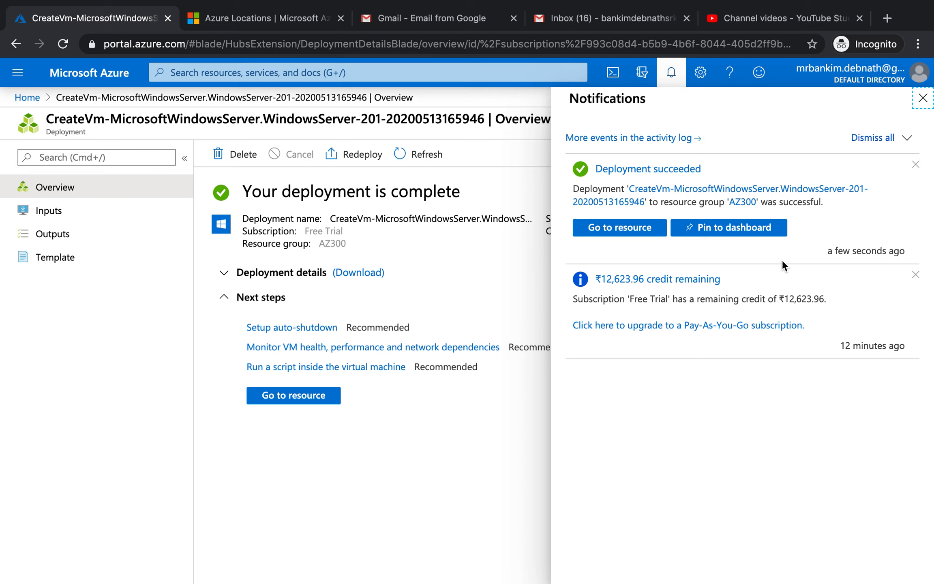
pyautogui.click(923, 98)
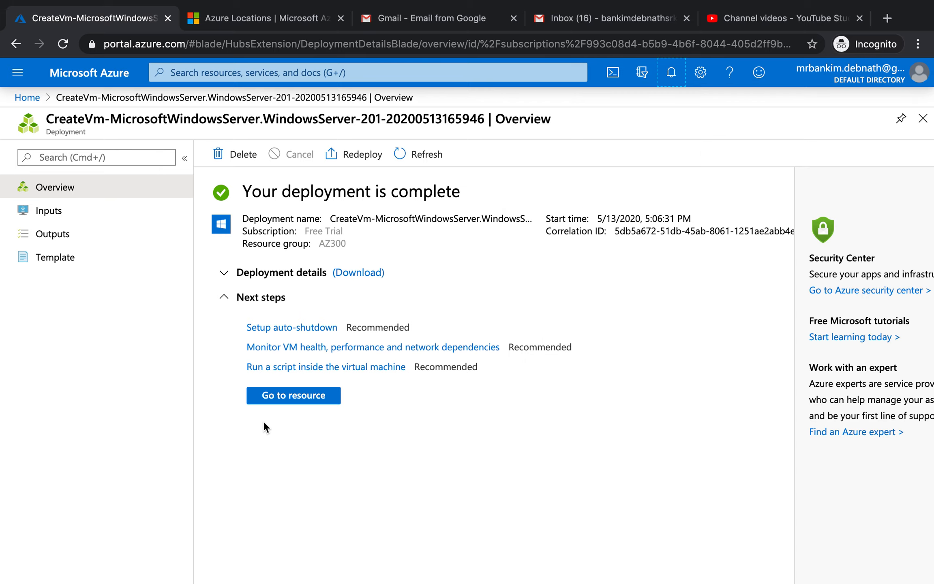
pyautogui.click(290, 399)
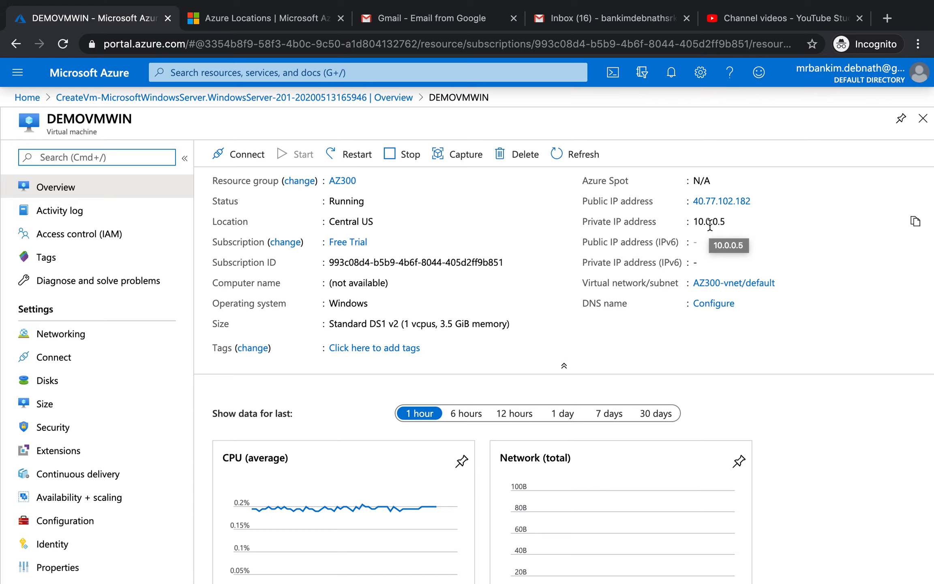
# - Examine the DEMOVMWIN overview, including its CPU, network and disk monitoring charts and its general properties
pyautogui.scroll(-10, 592, 381)
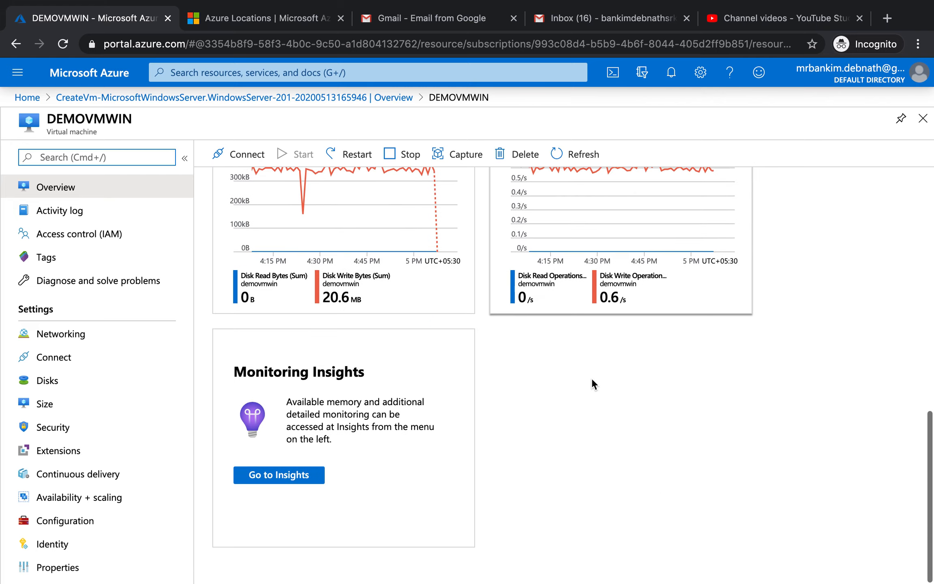
pyautogui.scroll(8, 592, 381)
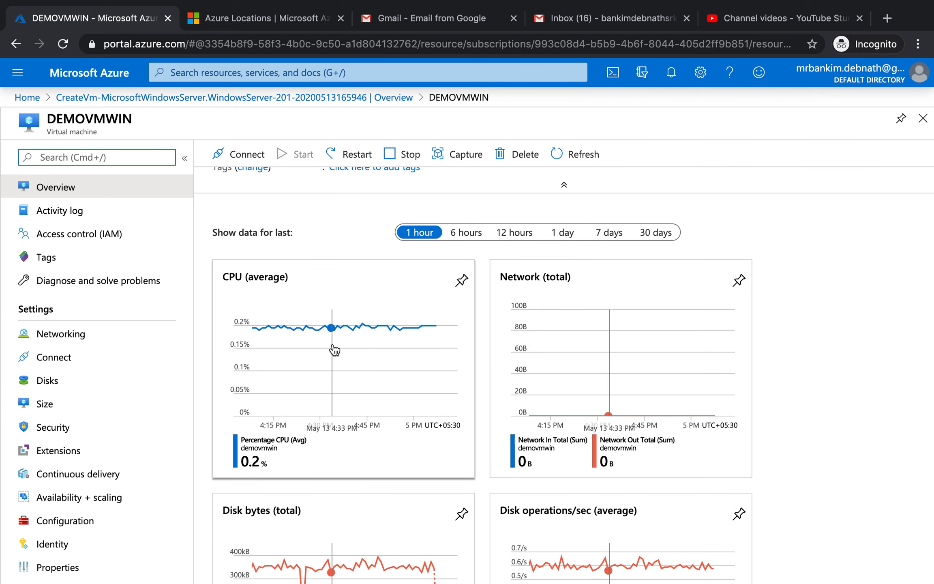
pyautogui.scroll(-5, 527, 405)
pyautogui.scroll(1, 506, 489)
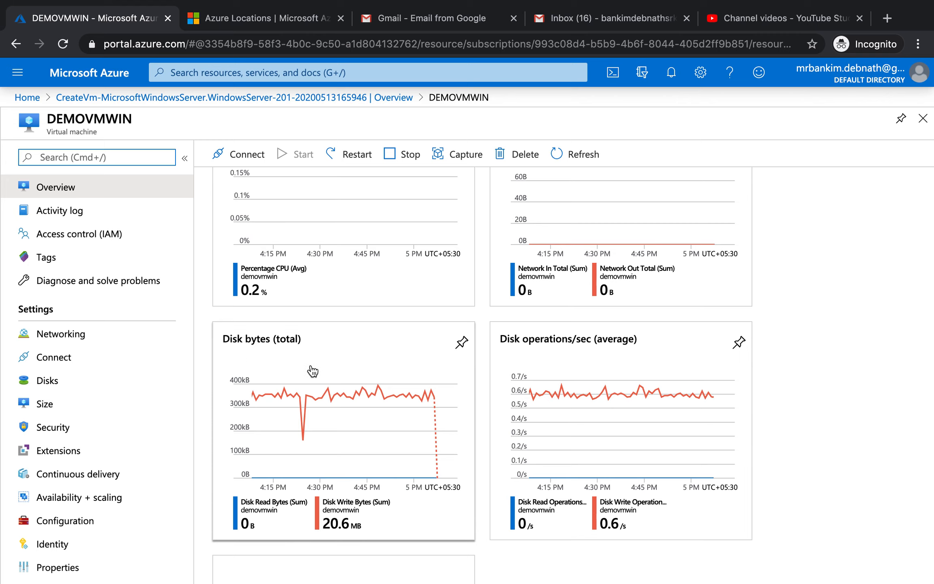
pyautogui.scroll(-4, 478, 498)
pyautogui.scroll(12, 477, 498)
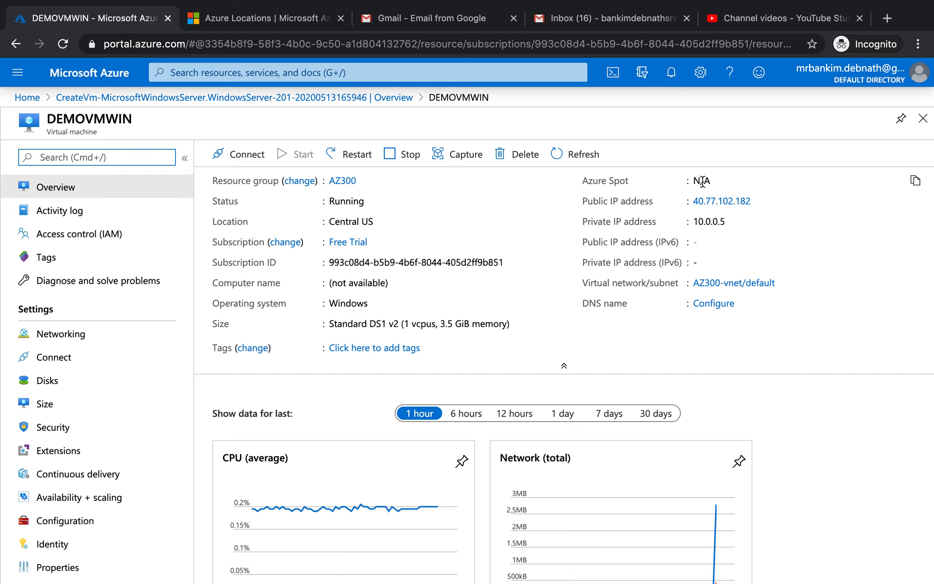
pyautogui.moveTo(626, 5)
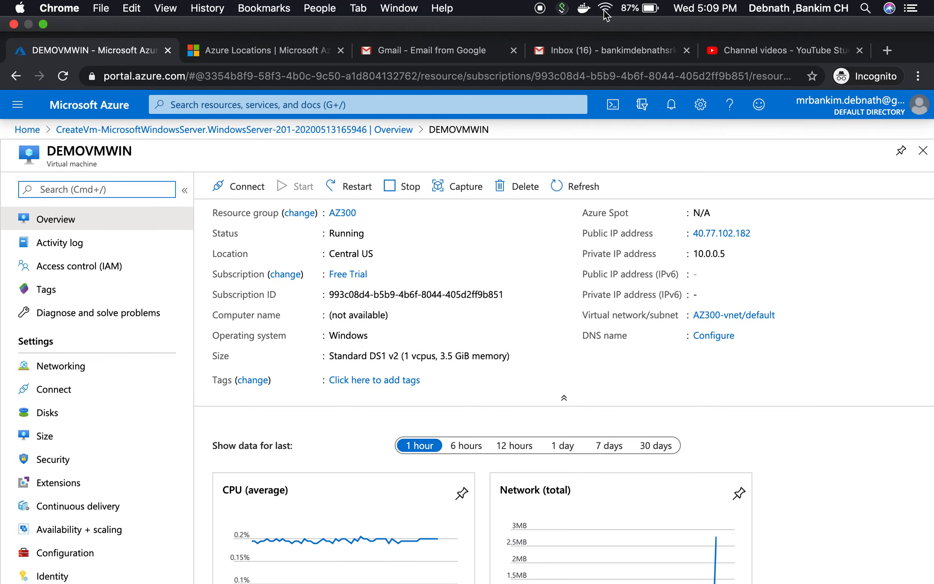